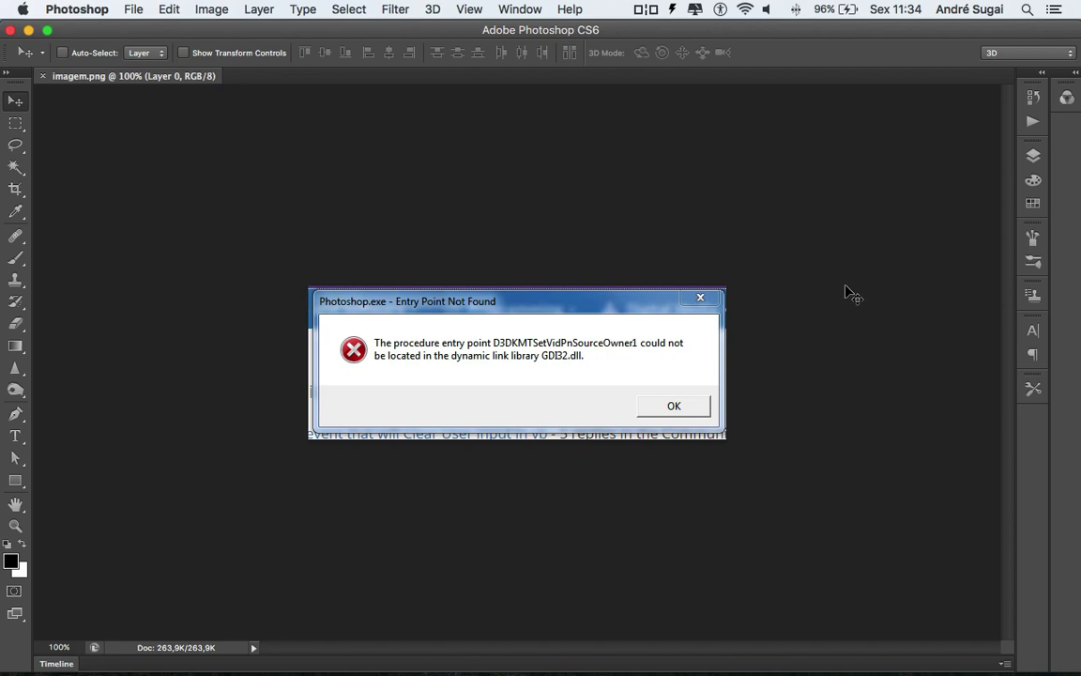
Scroll through the QuickTime download results in Chrome, then bring up the Photoshop for Mac downloads page
key(ctrl+Left)
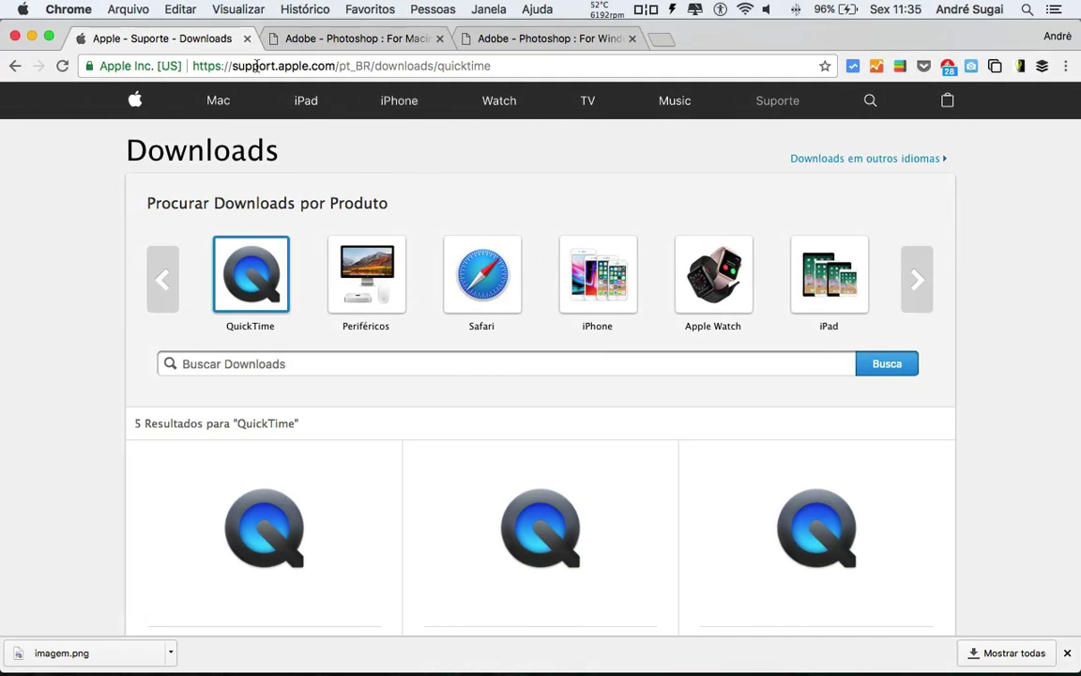
scroll(141, 473, down, 3)
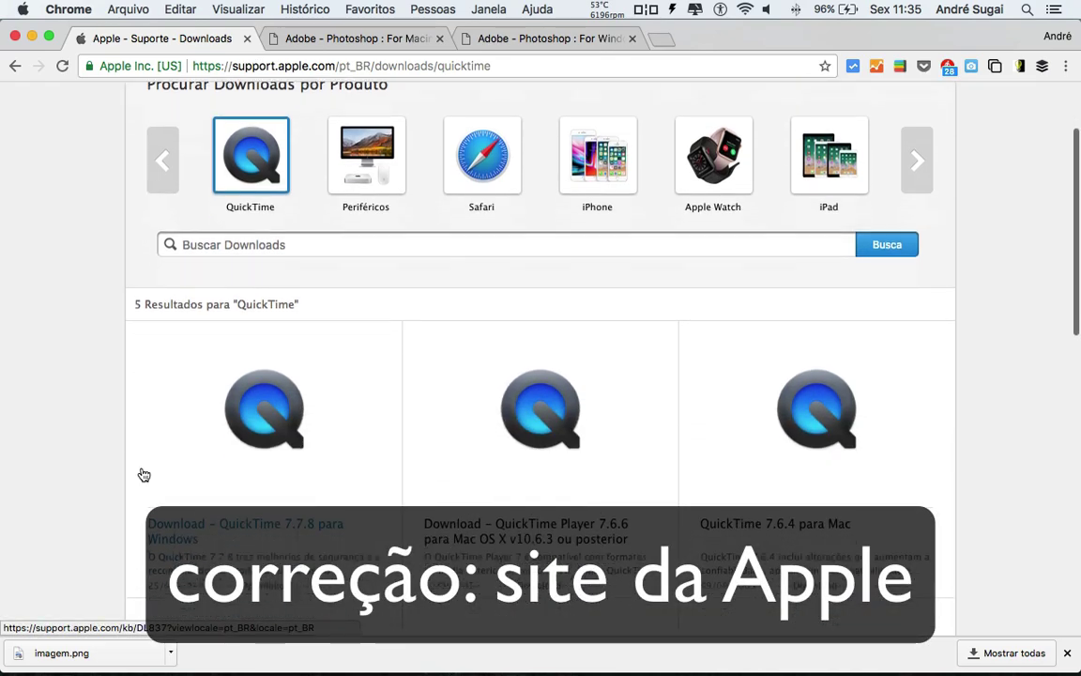
scroll(144, 475, down, 2)
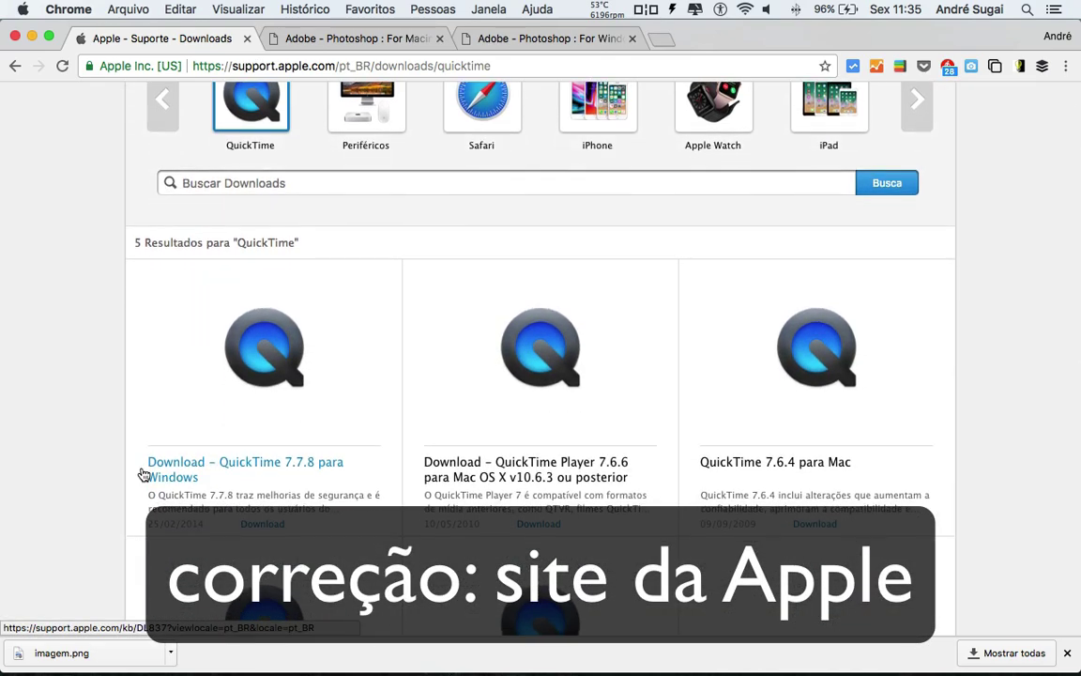
scroll(143, 475, down, 3)
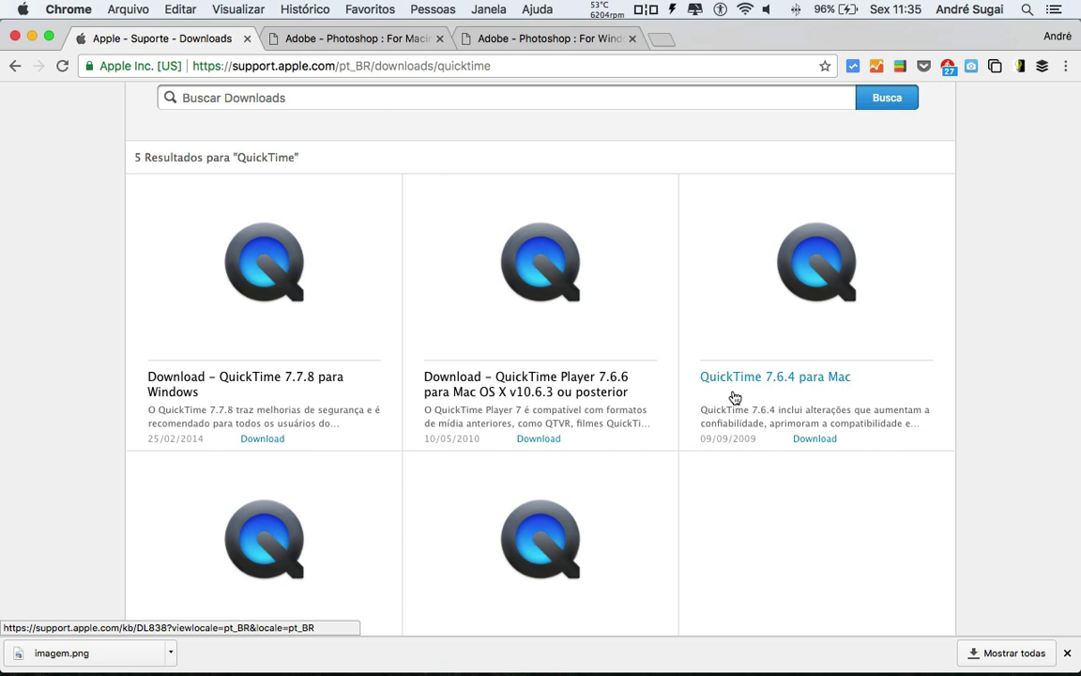
click(333, 43)
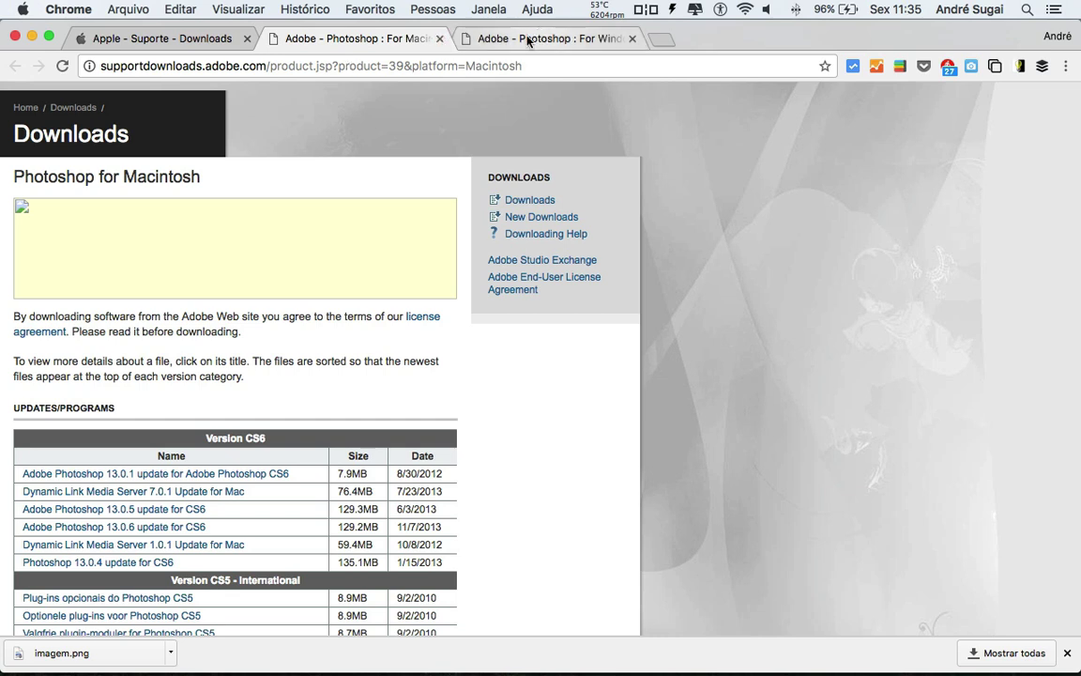
Compare the Mac and Windows Photoshop CS6 update tables, ending on the Windows page listing 13.0.1.1
click(475, 38)
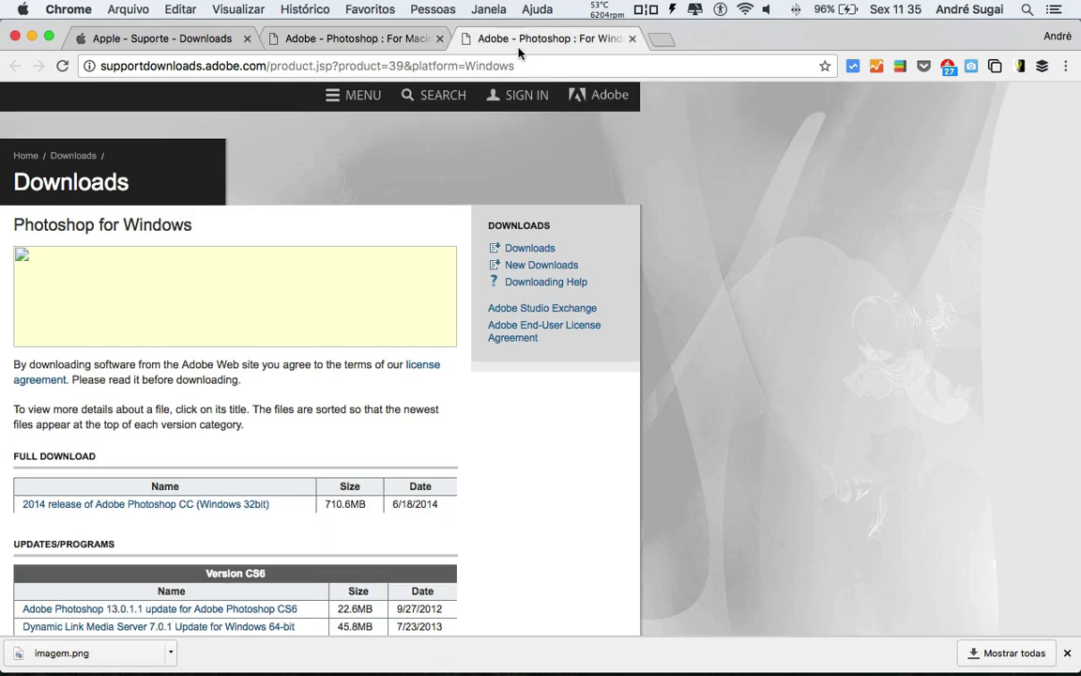
click(357, 38)
scroll(378, 341, down, 3)
scroll(377, 341, down, 2)
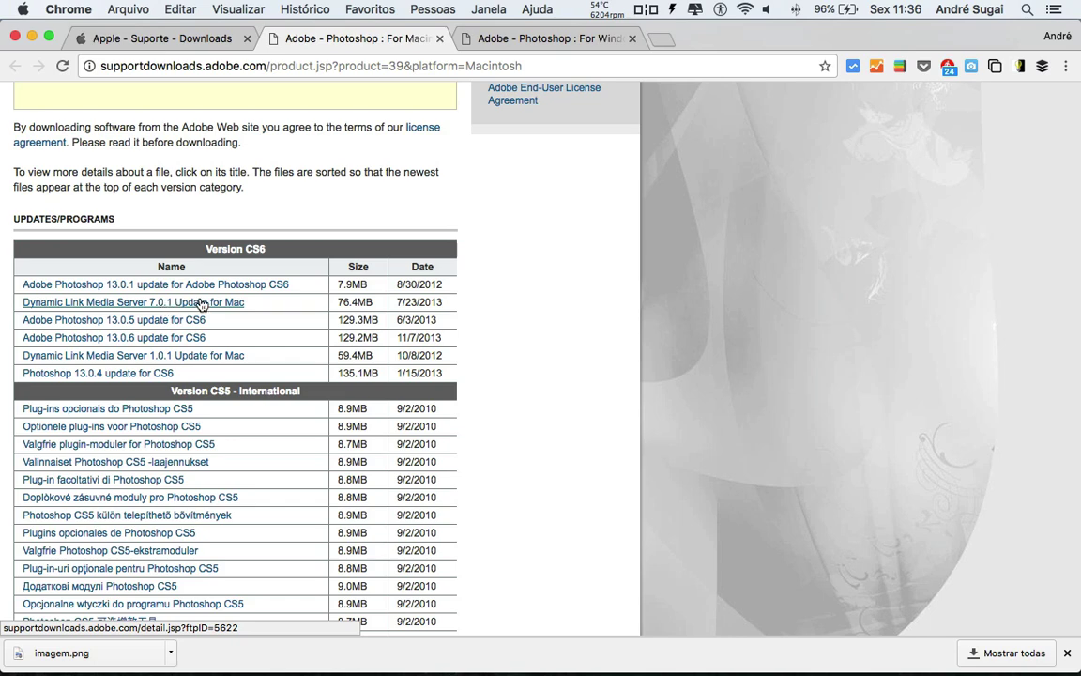
click(489, 38)
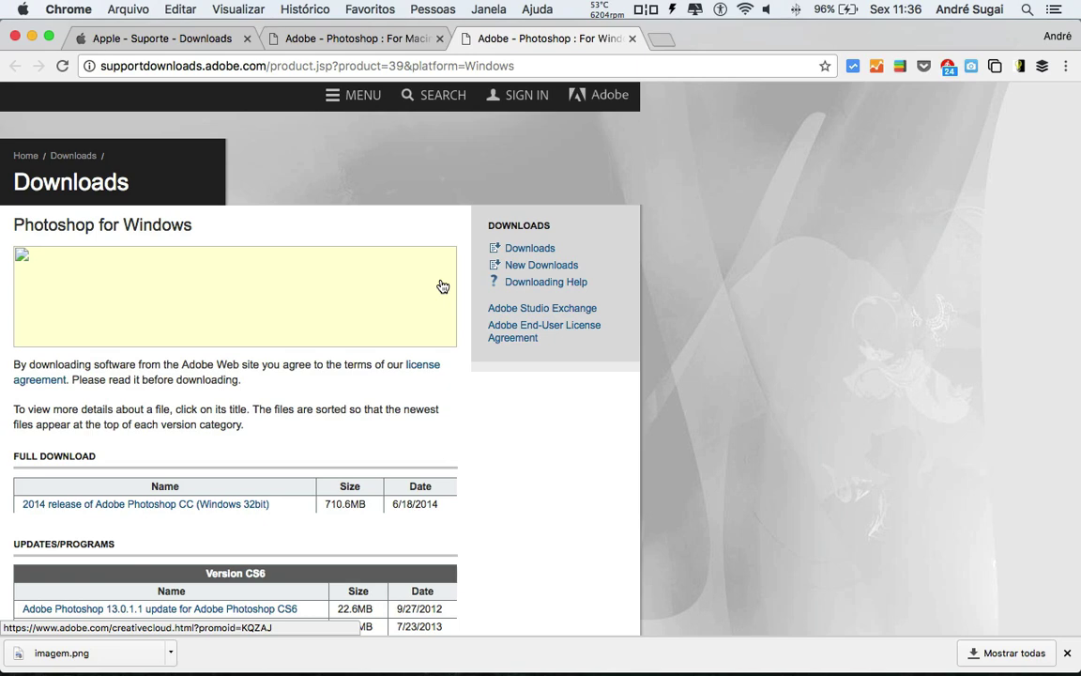
Return to full-screen Photoshop showing the GDI32.dll error screenshot in imagem.png
key(ctrl+Right)
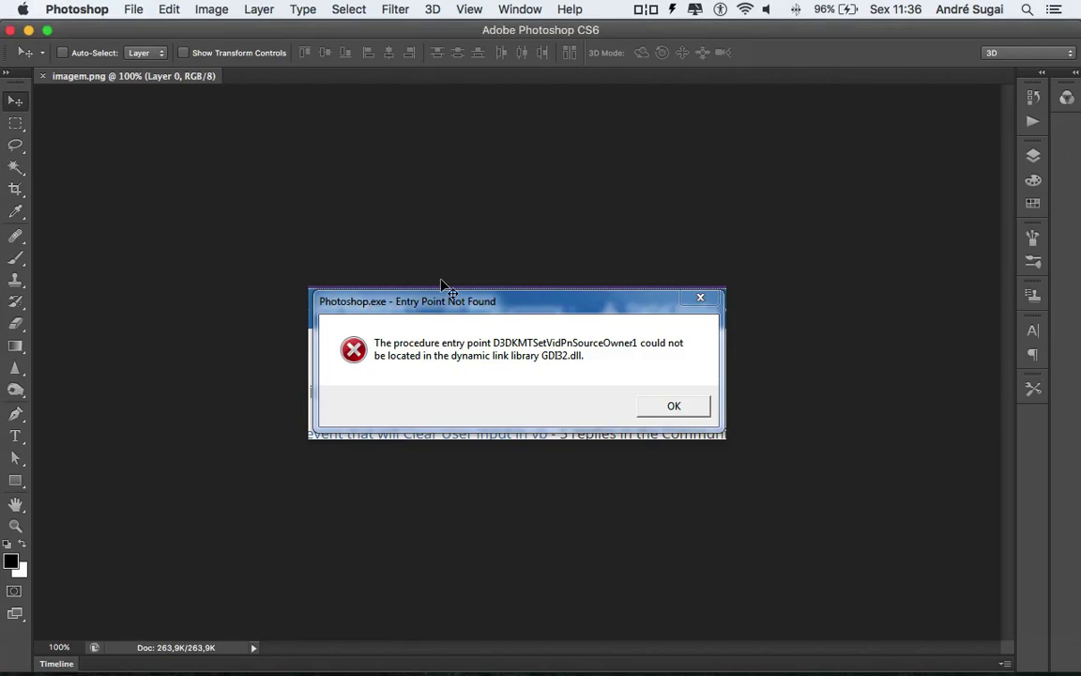